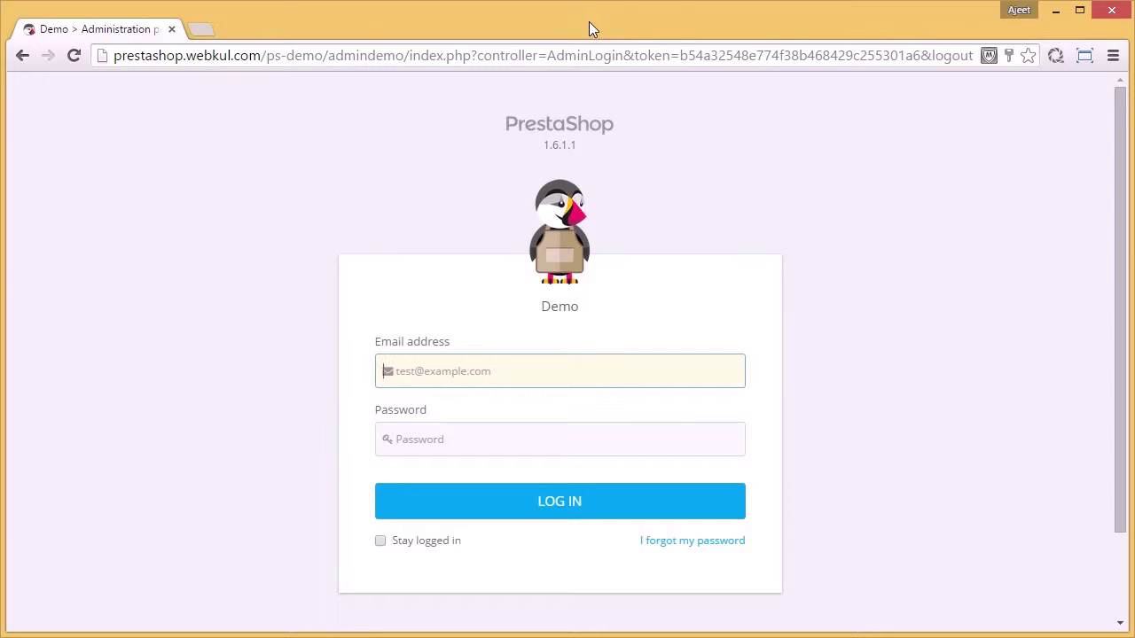
Step: Log in to the PrestaShop back office with the admin e-mail address and password
left_click(496, 373)
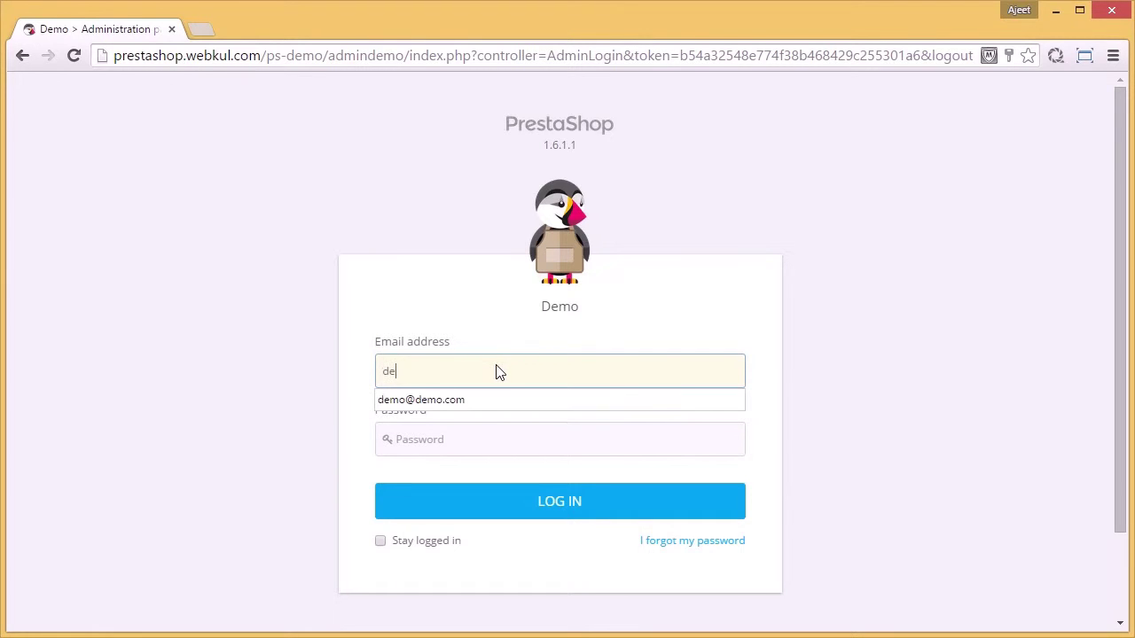
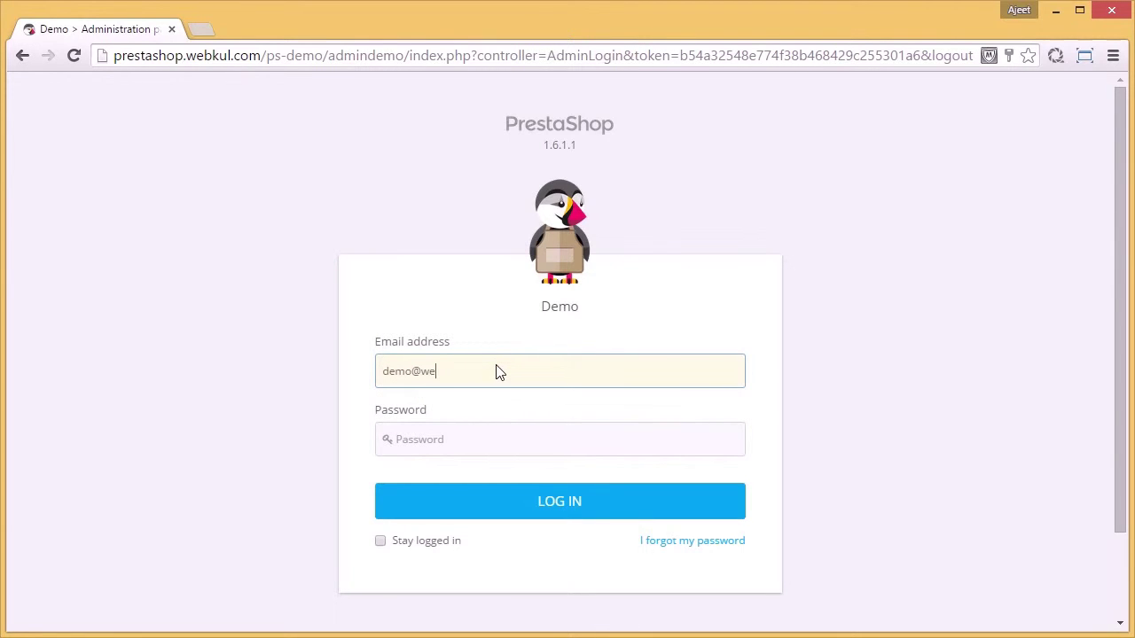
key("Tab")
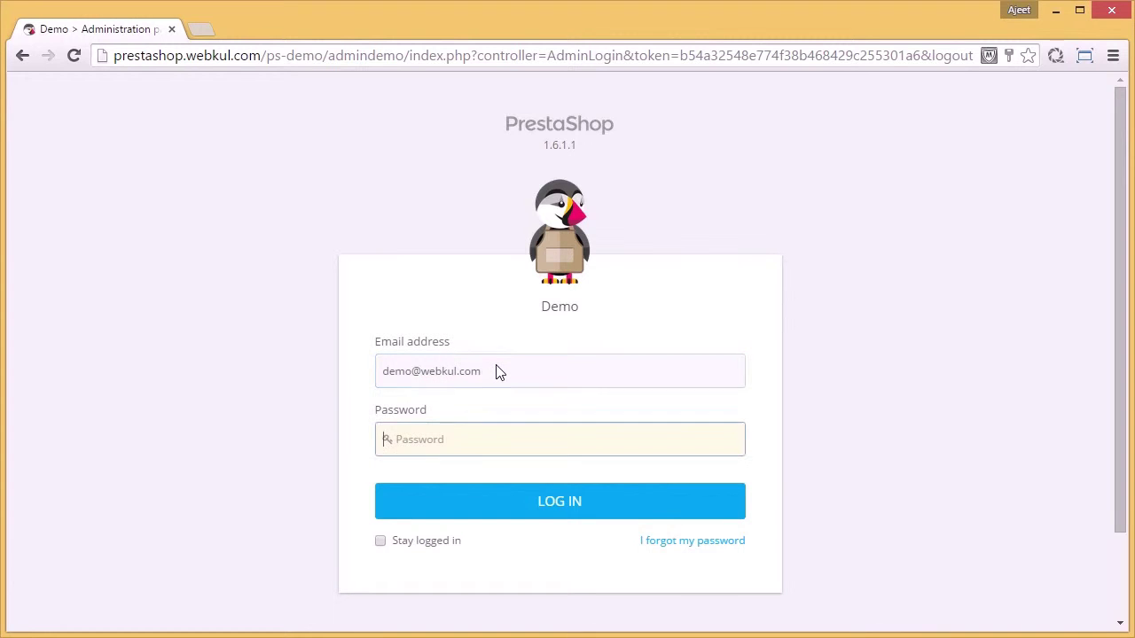
type("demodemo1")
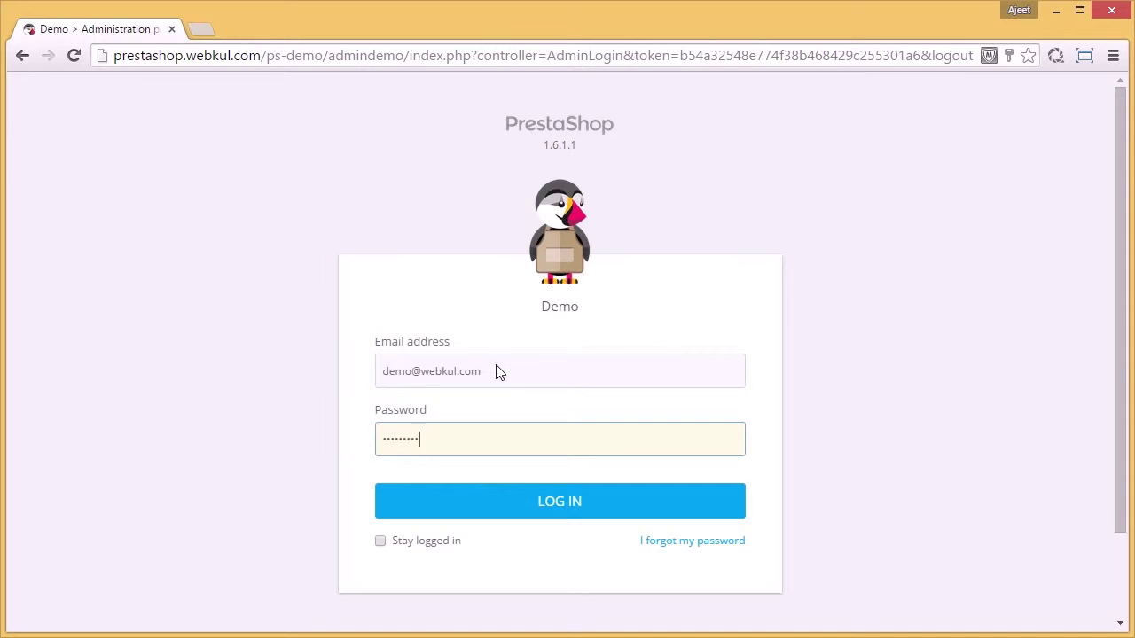
type("2")
left_click(547, 509)
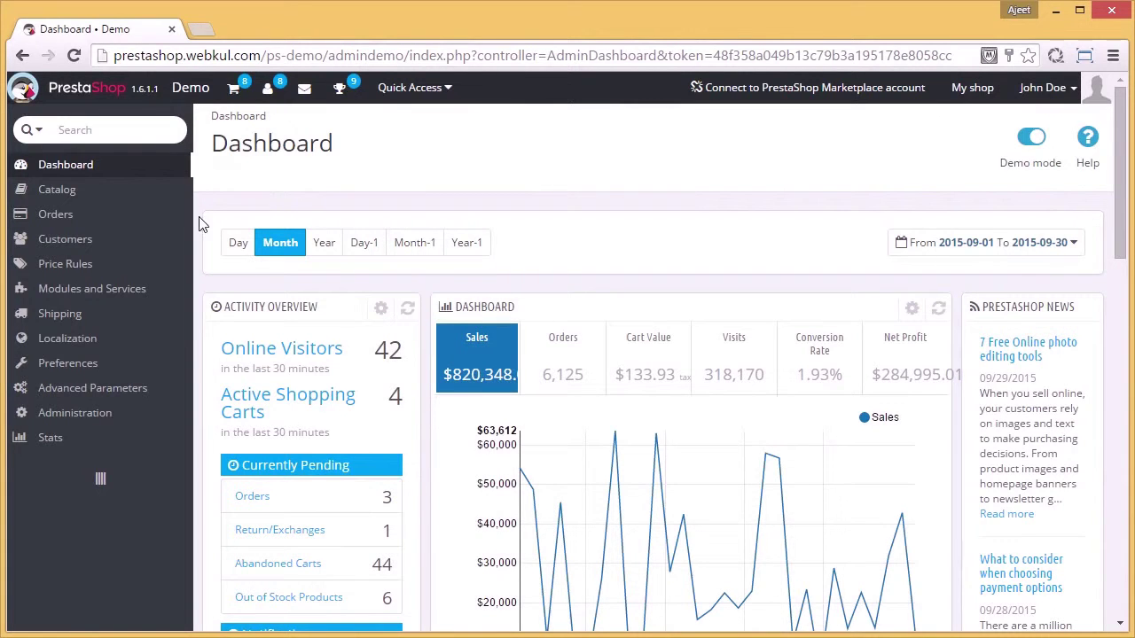
Step: Go to Modules and Services and bring up the Add a new module upload form
mouse_move(171, 288)
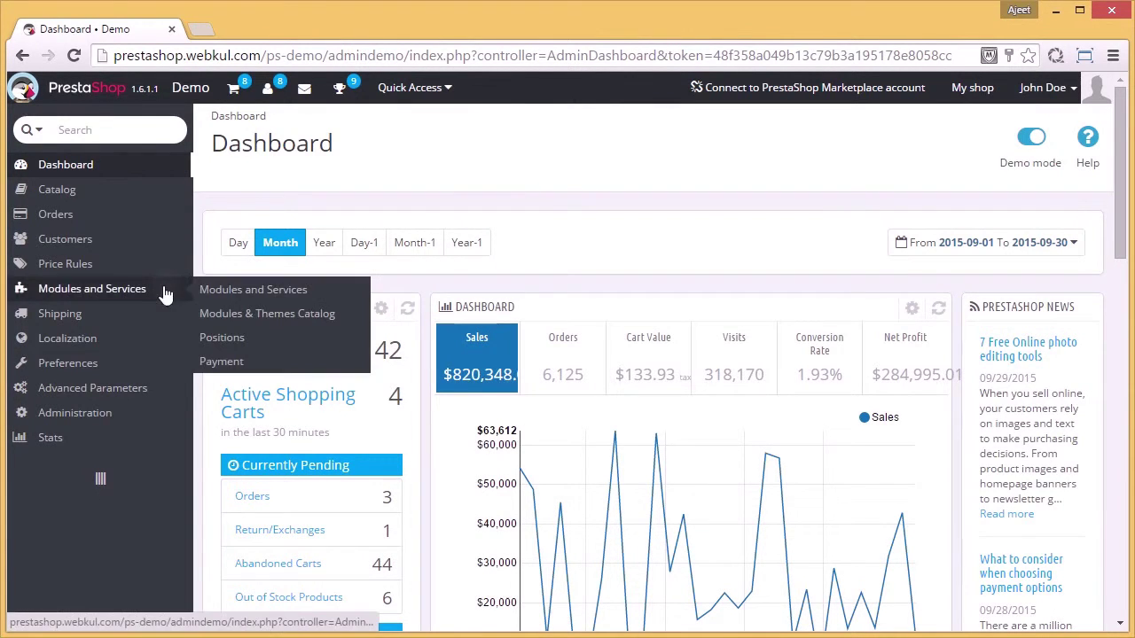
left_click(226, 291)
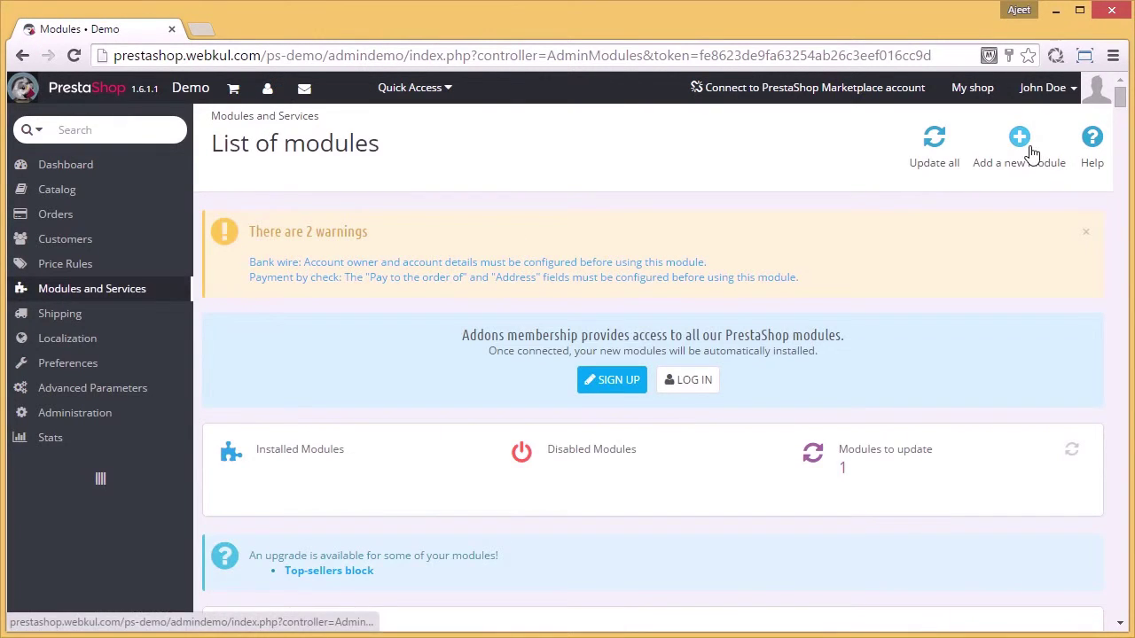
left_click(1029, 151)
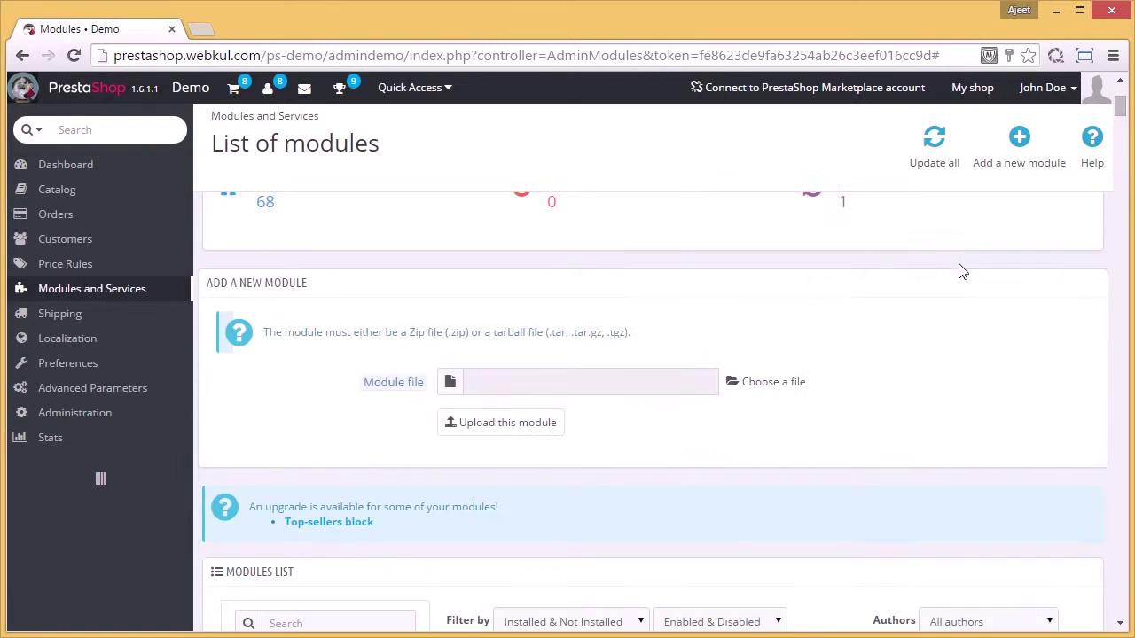
Step: Choose marketplace.zip as the module file and upload it
left_click(780, 385)
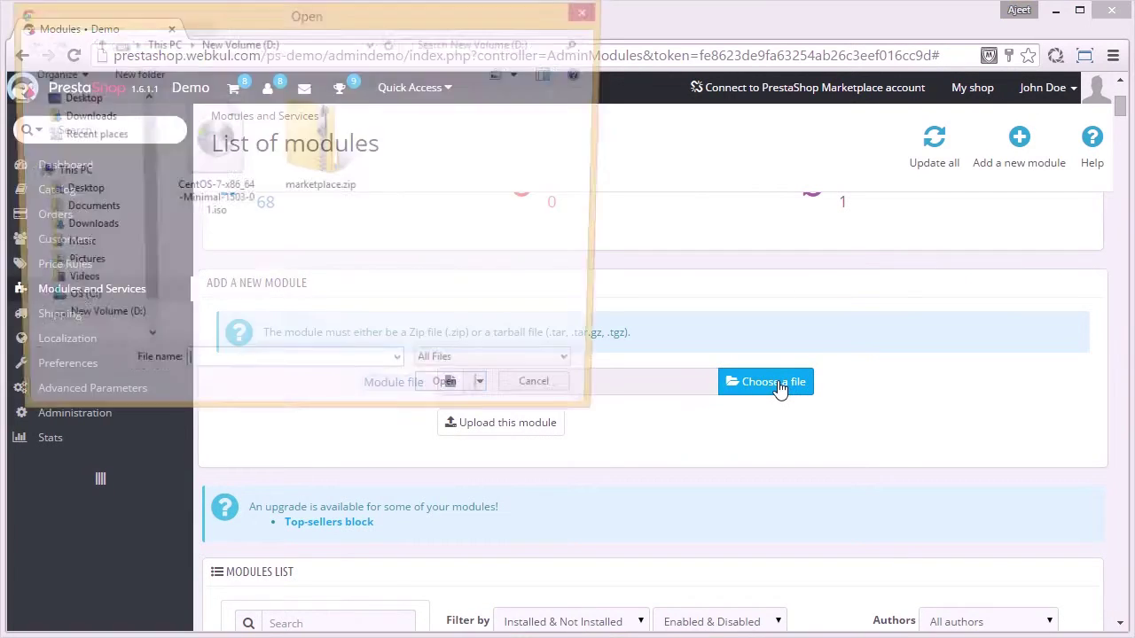
left_click(296, 181)
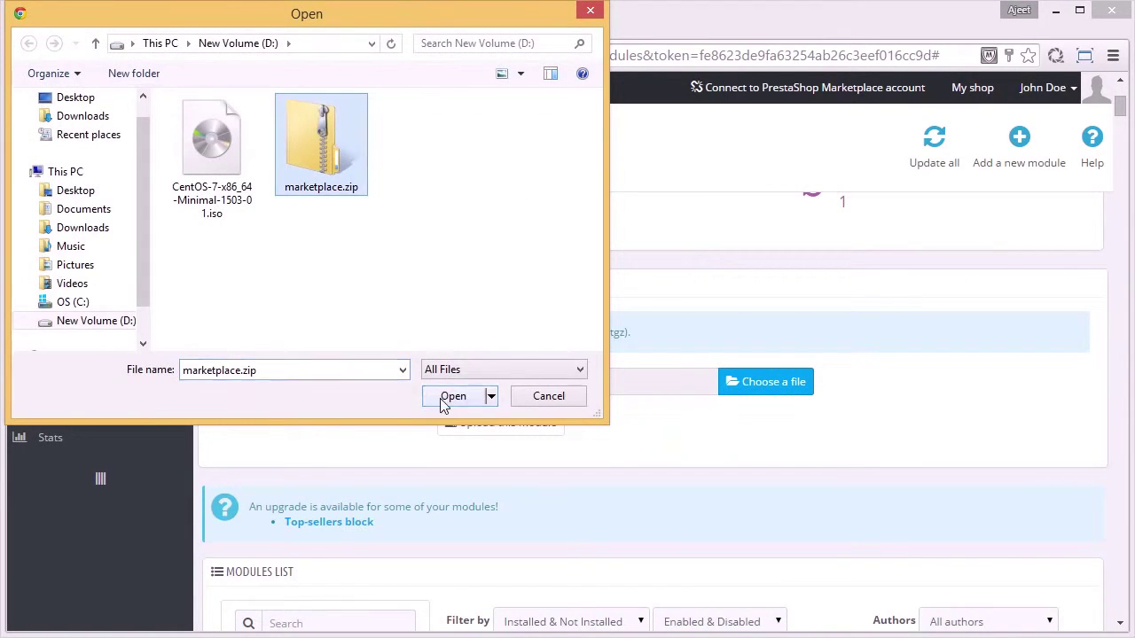
left_click(444, 399)
left_click(496, 424)
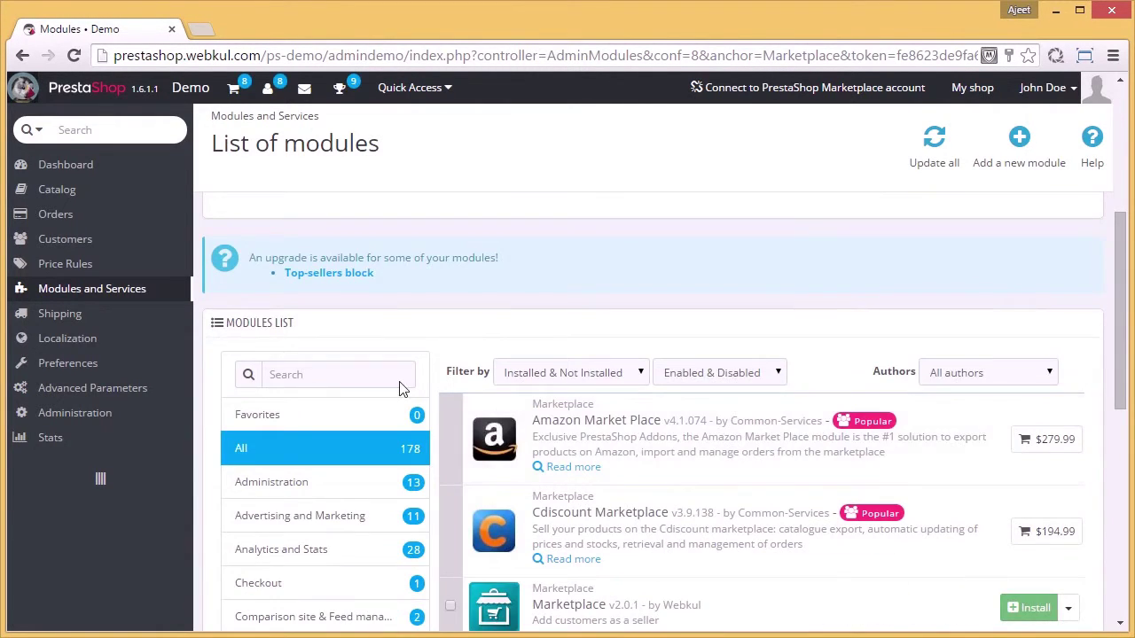
Step: Search the modules for 'marketplace' and install Marketplace by Webkul
left_click(394, 376)
type("ma")
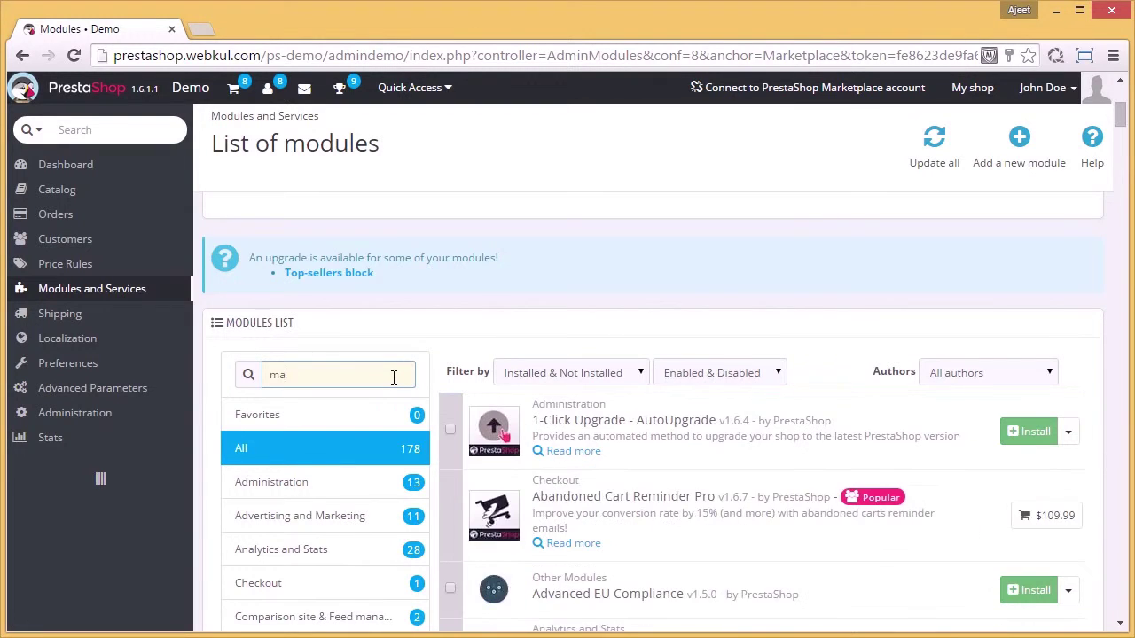
type("rketplace")
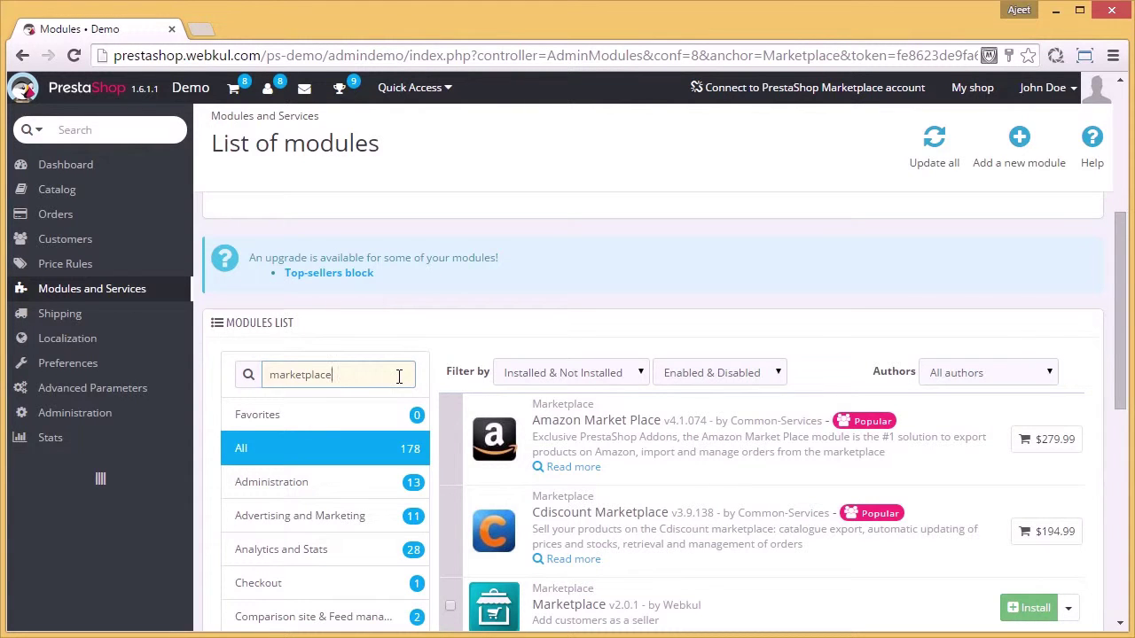
scroll(399, 376, "down", 2)
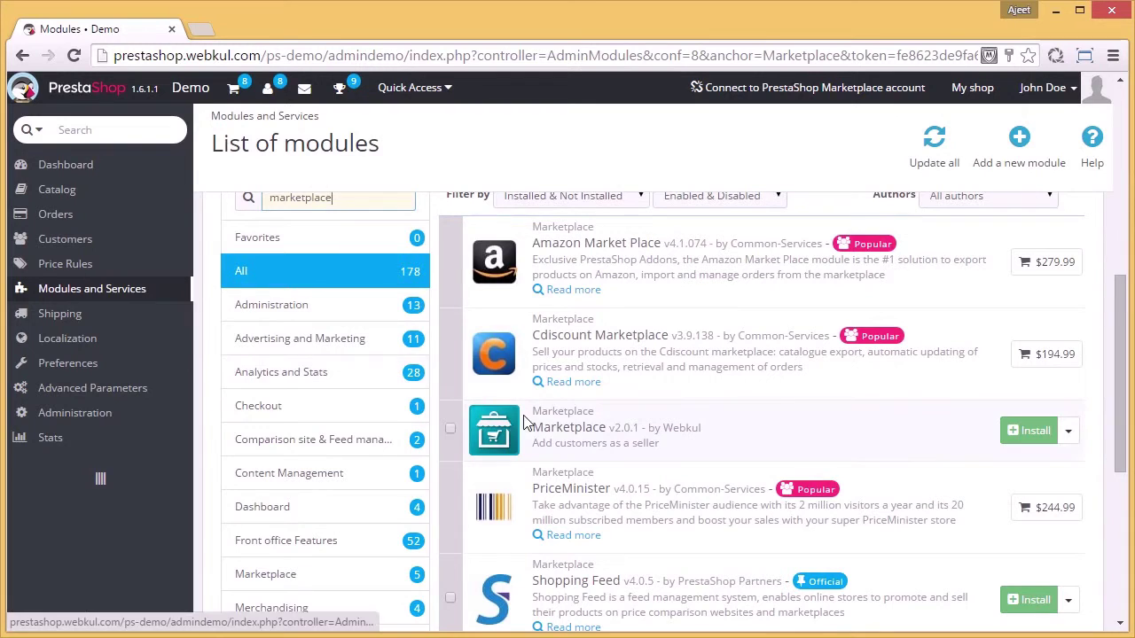
left_click(1026, 439)
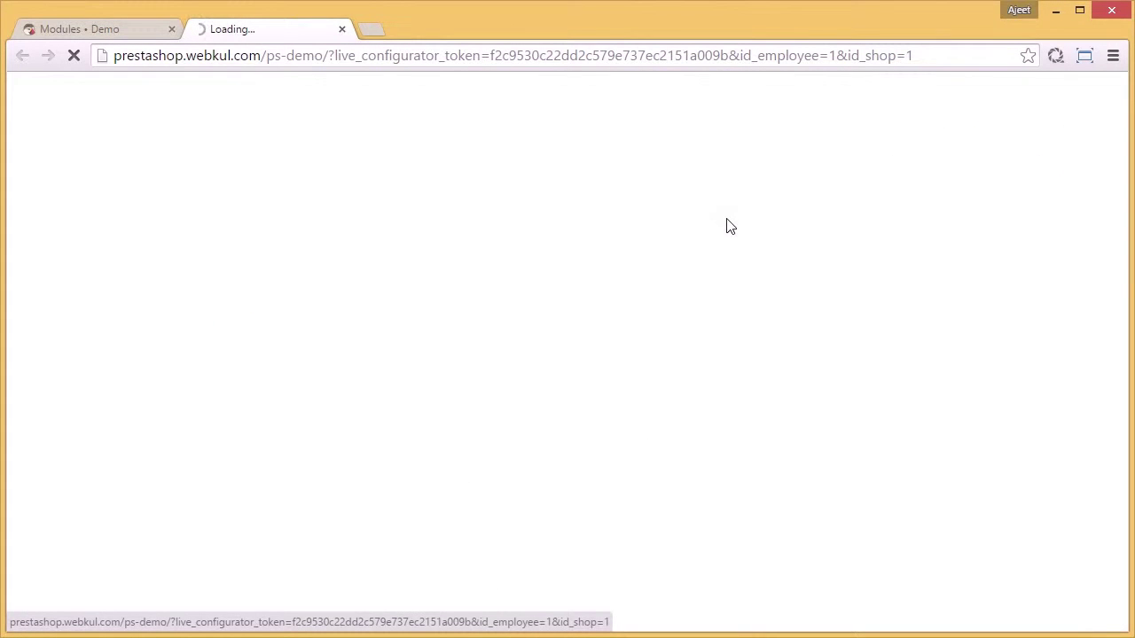
scroll(629, 235, "down", 3)
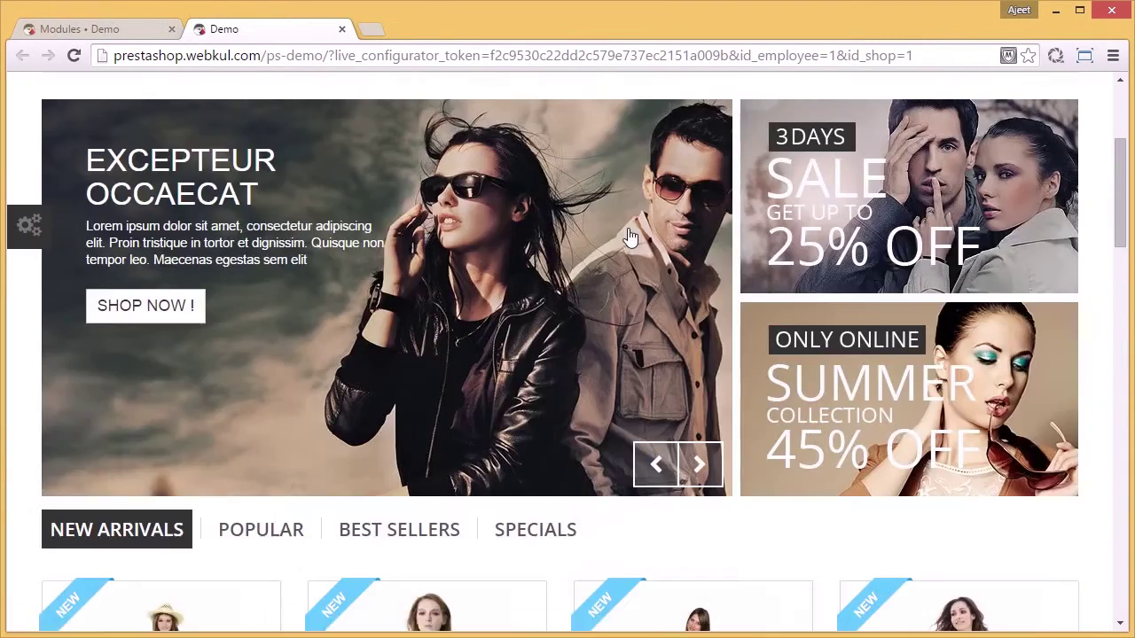
scroll(629, 235, "down", 13)
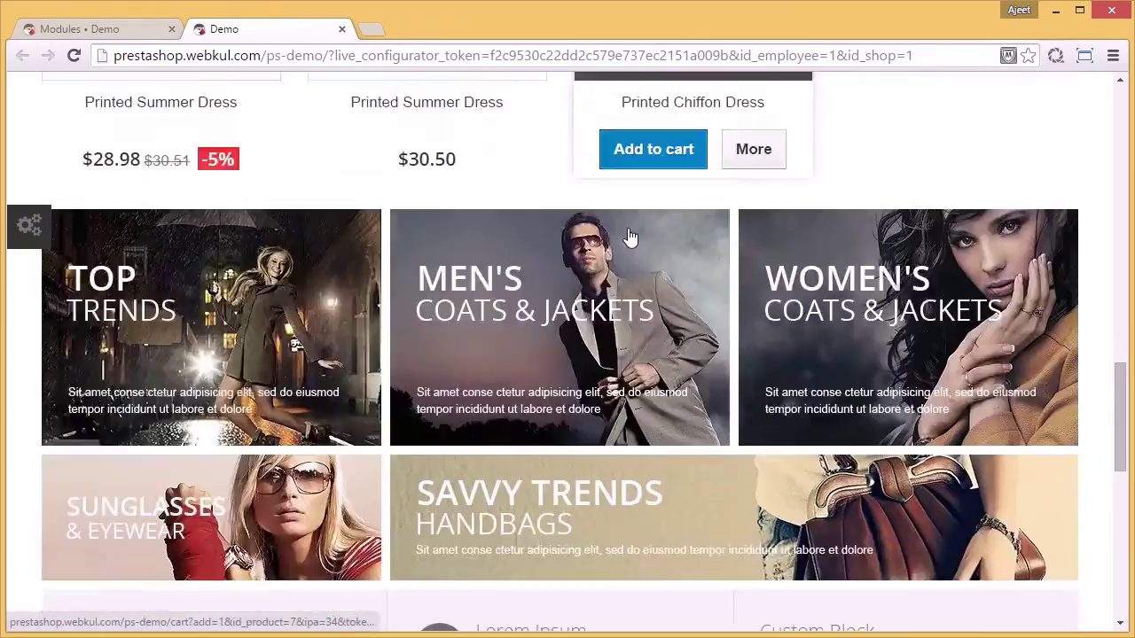
scroll(629, 238, "down", 7)
scroll(629, 237, "up", 8)
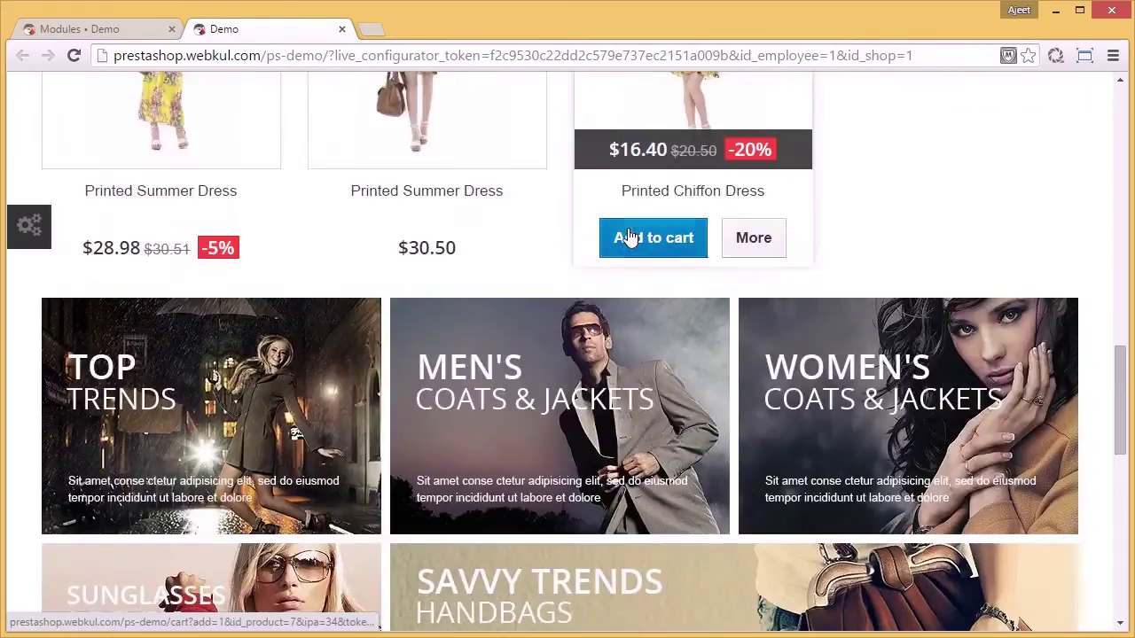
scroll(629, 237, "up", 10)
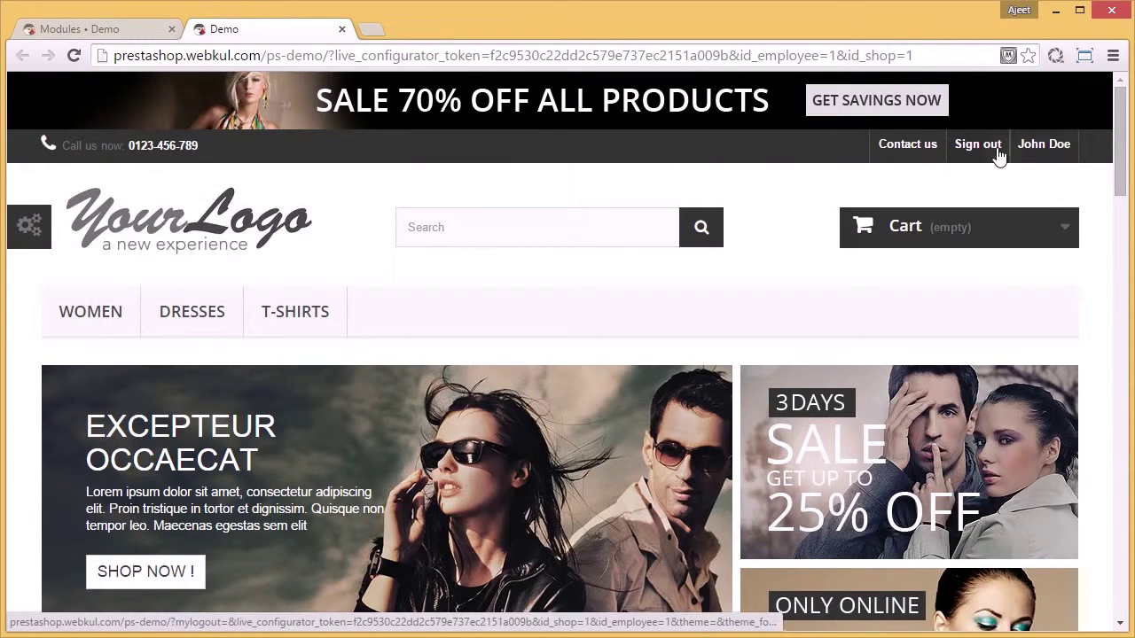
Step: Sign out, then start a new account from the sign-in page using a fresh e-mail address
left_click(999, 151)
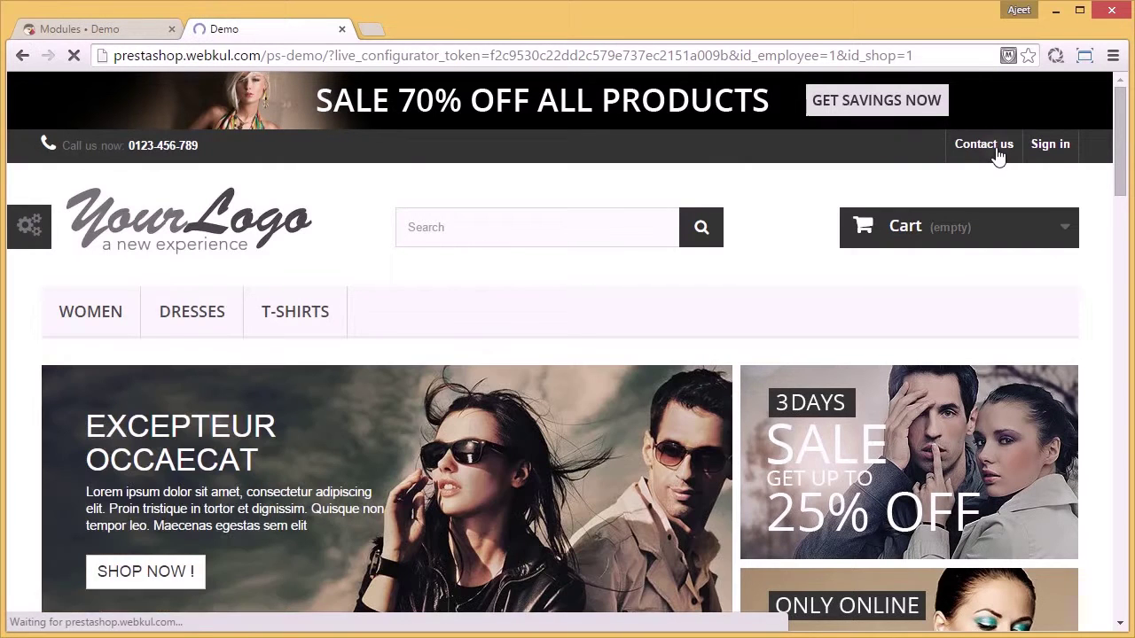
left_click(1036, 153)
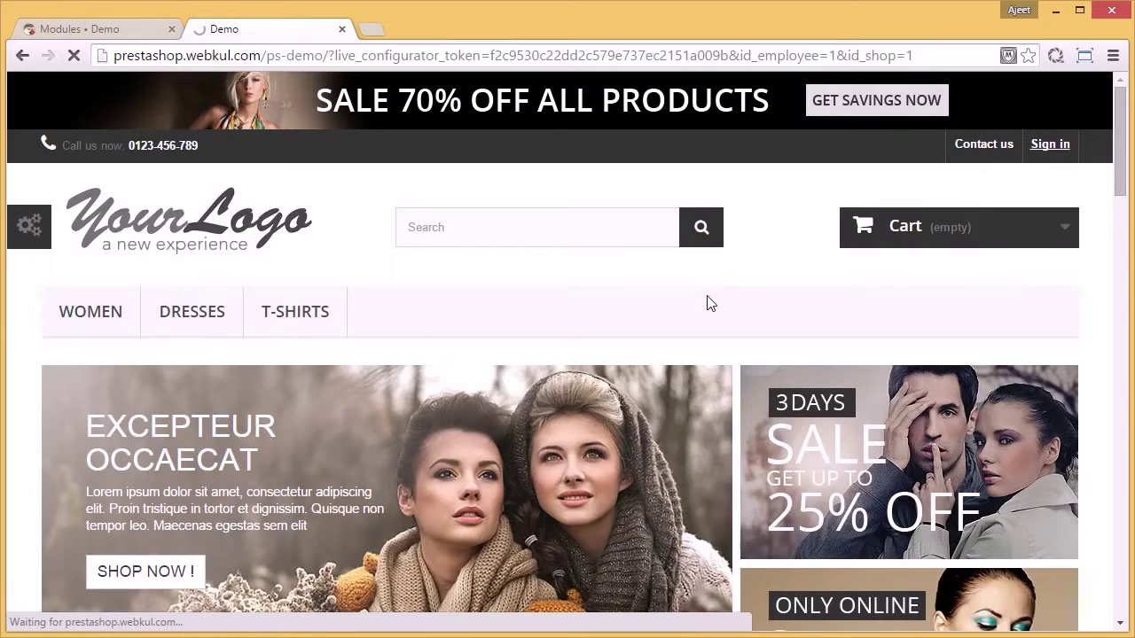
scroll(707, 301, "down", 1)
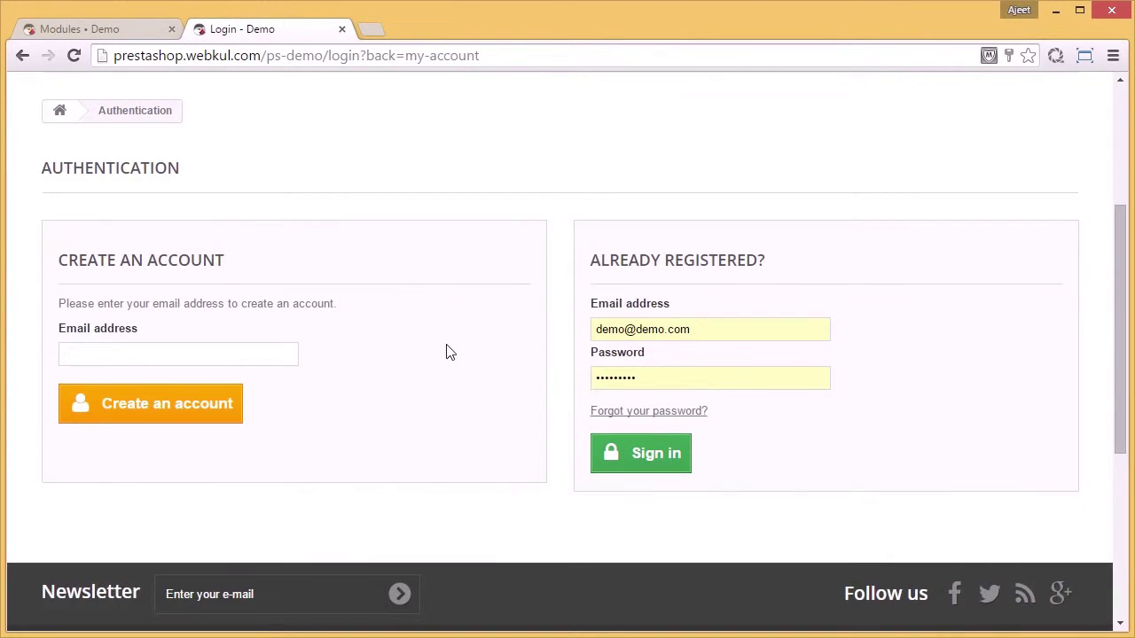
left_click(272, 353)
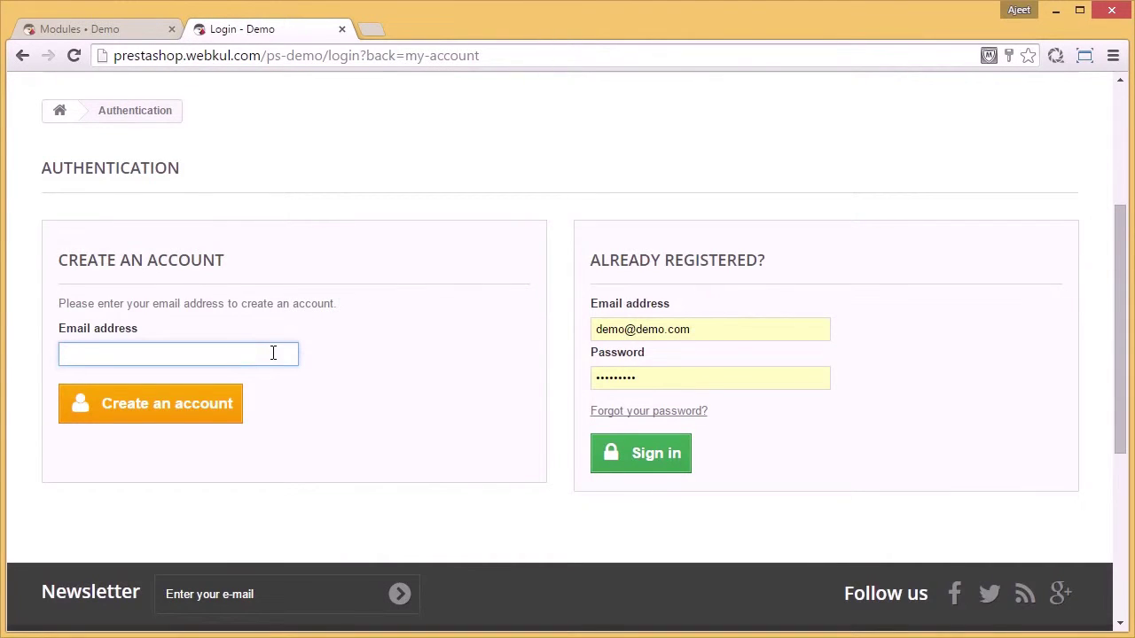
type("trial54@demo.com")
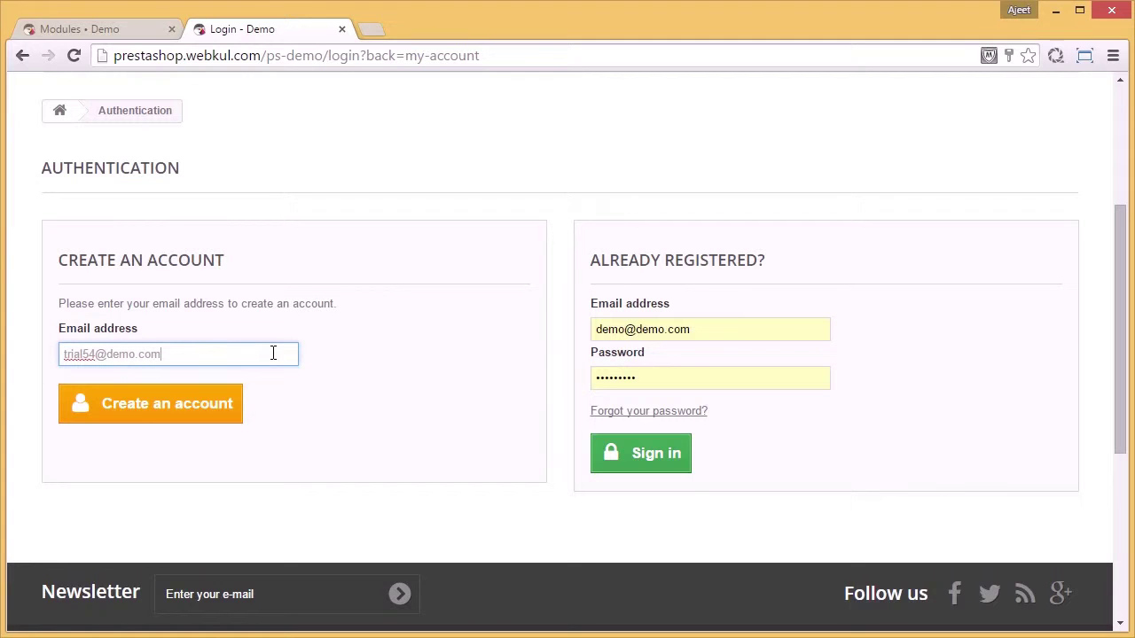
left_click(211, 418)
left_click(211, 418)
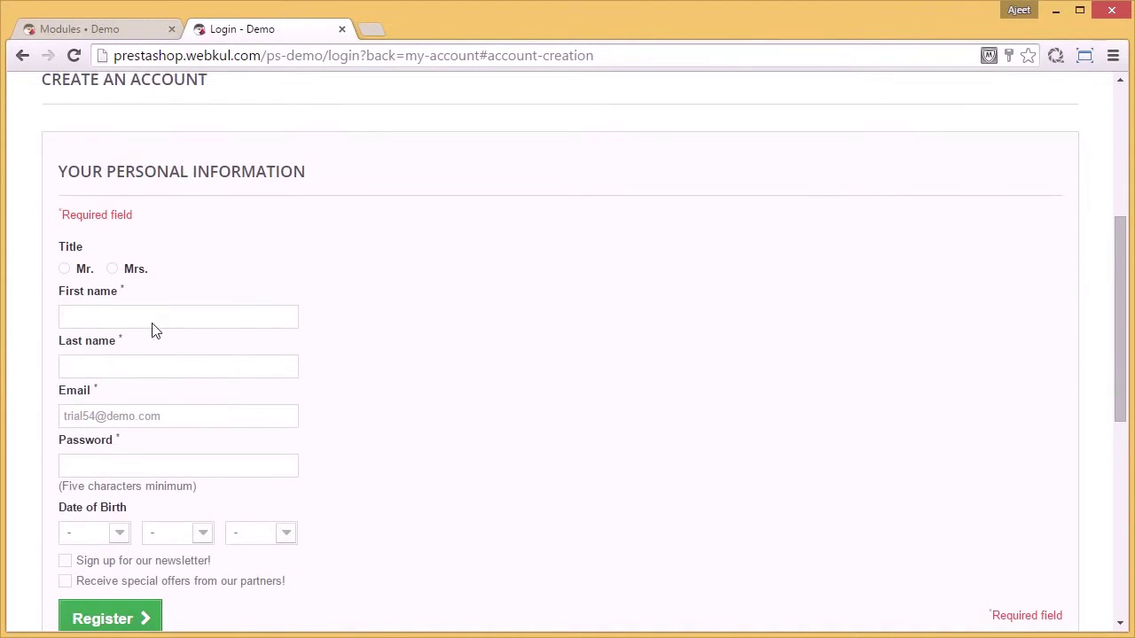
Step: Register the customer with title Mr., their first and last name, and a password
left_click(69, 268)
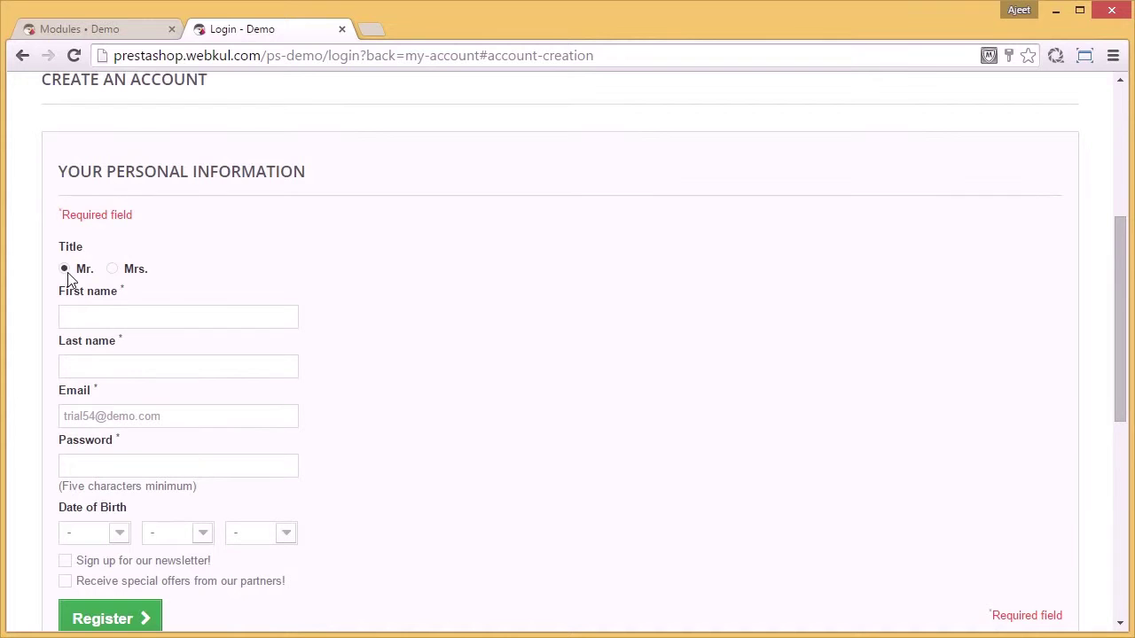
left_click(85, 314)
type("John")
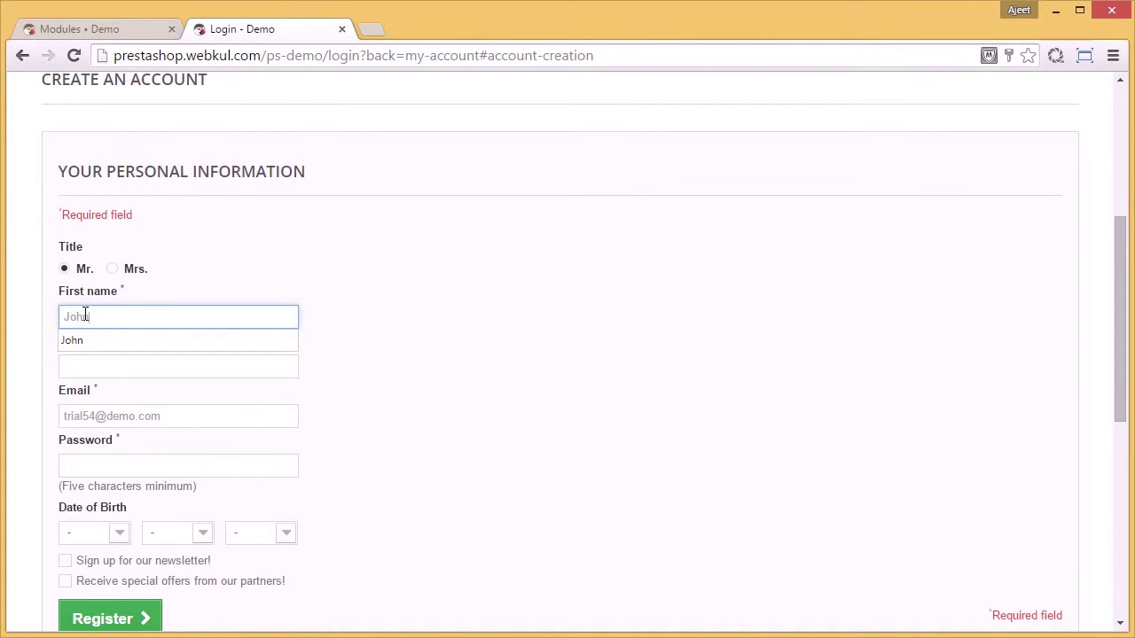
key("Tab")
type("Doe")
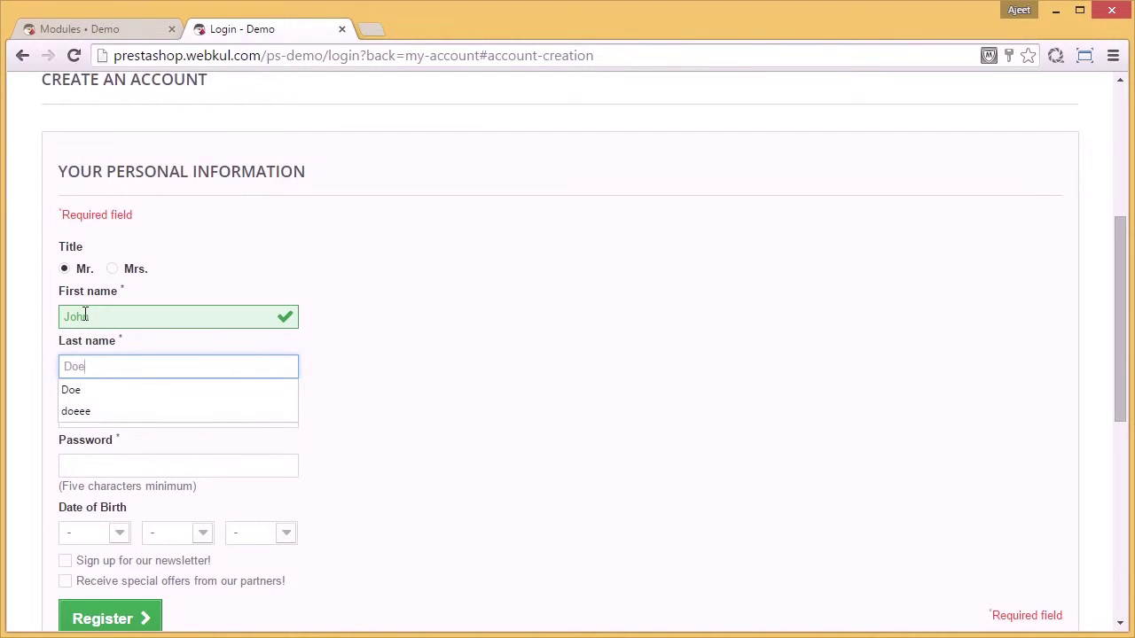
key("Tab")
key("Tab")
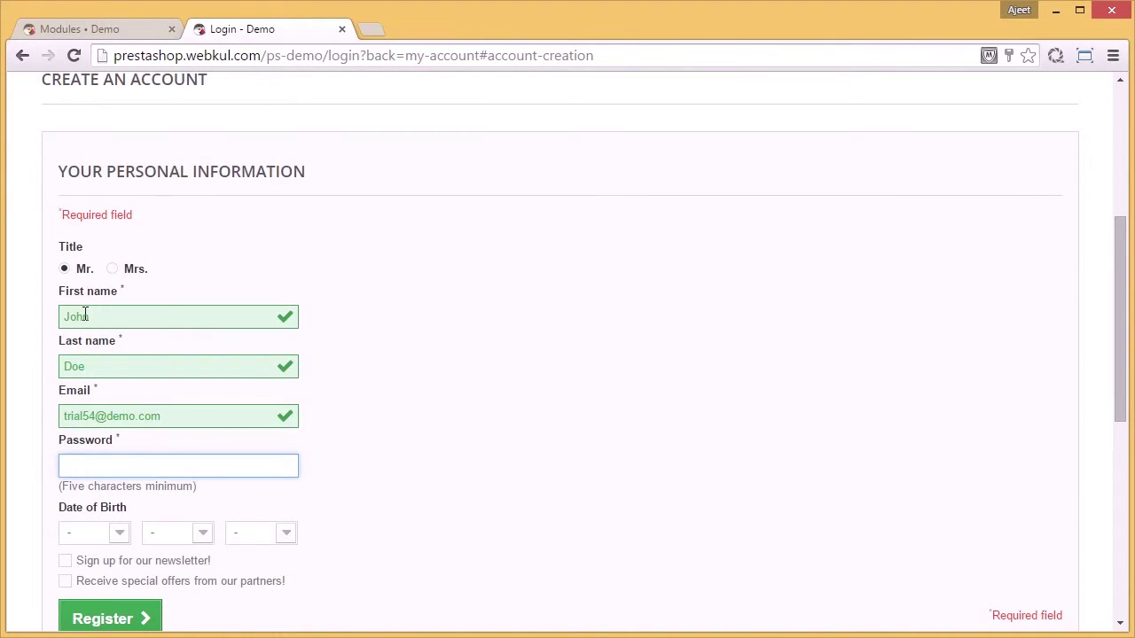
type("••••••••")
scroll(96, 315, "down", 3)
left_click(104, 353)
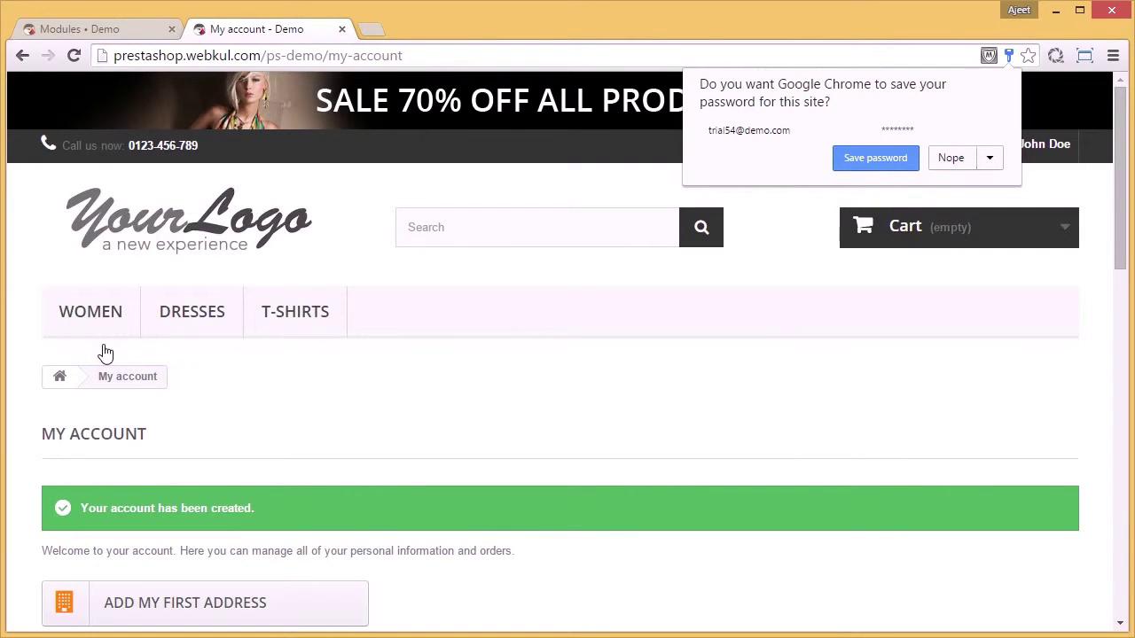
Step: Check the Marketplace Account section on My Account and decline the browser's save-password prompt
mouse_move(191, 312)
scroll(550, 385, "down", 2)
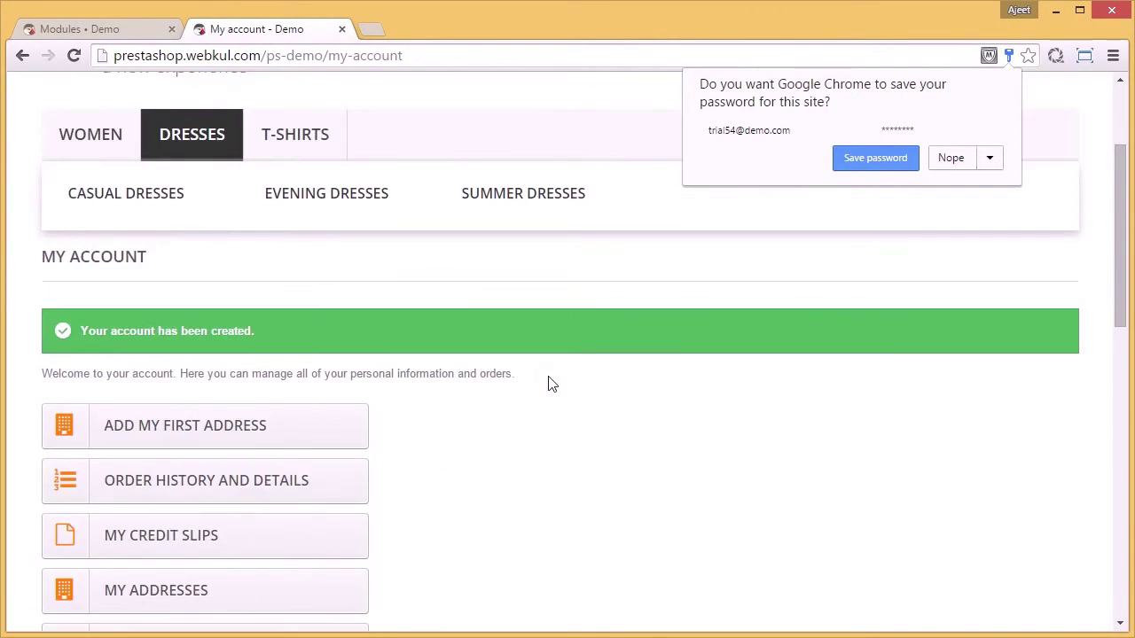
scroll(548, 383, "down", 2)
scroll(548, 383, "down", 1)
scroll(548, 383, "down", 3)
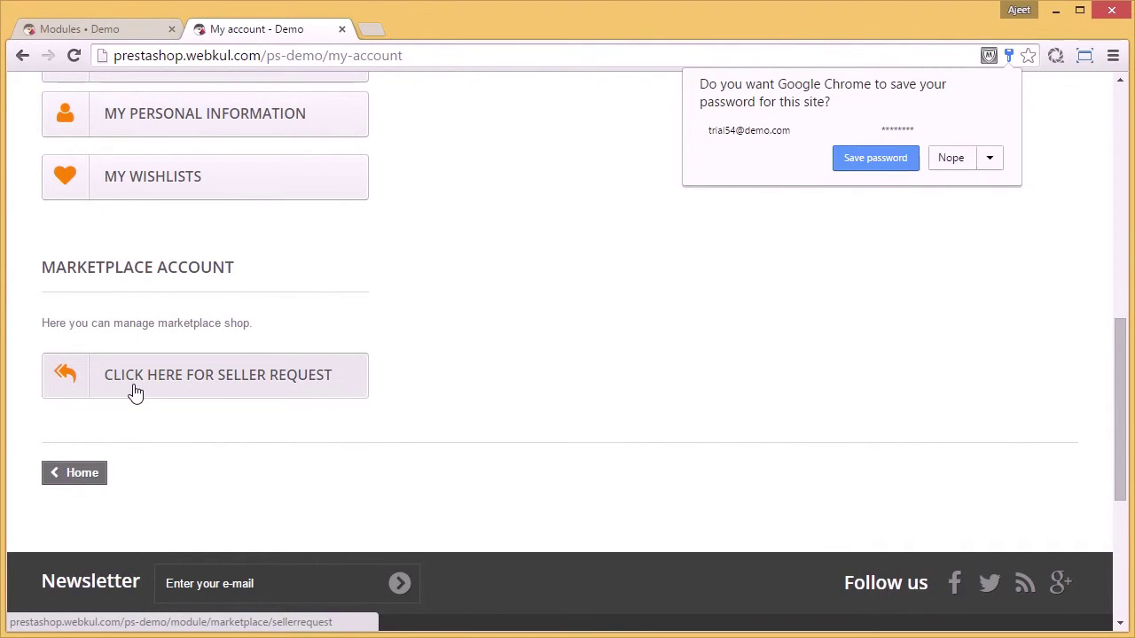
left_click(951, 159)
scroll(735, 323, "up", 4)
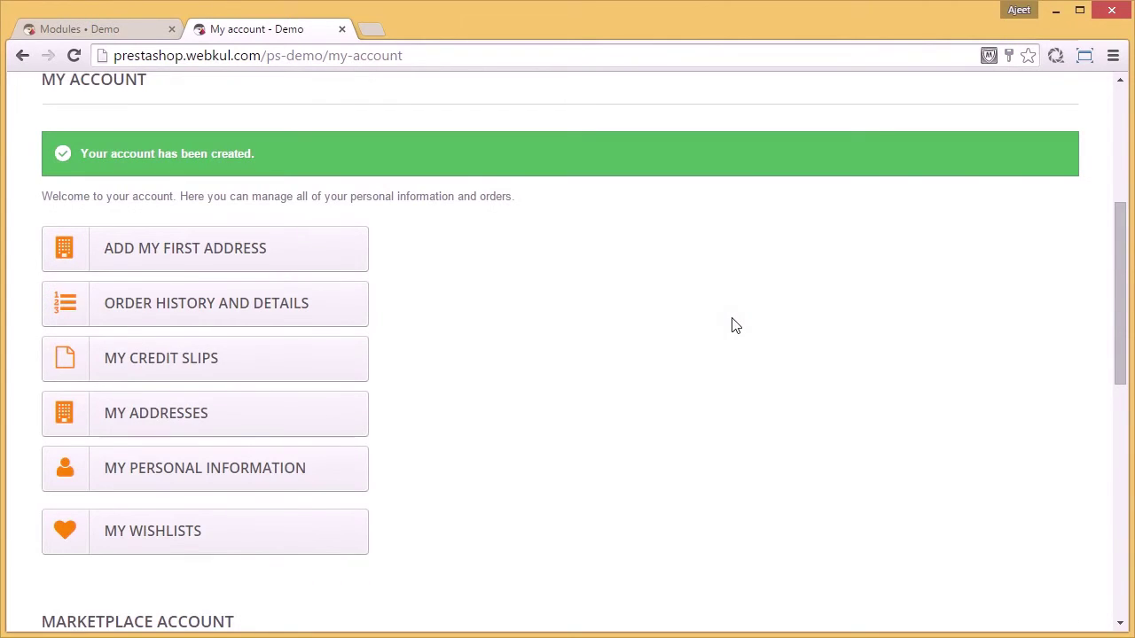